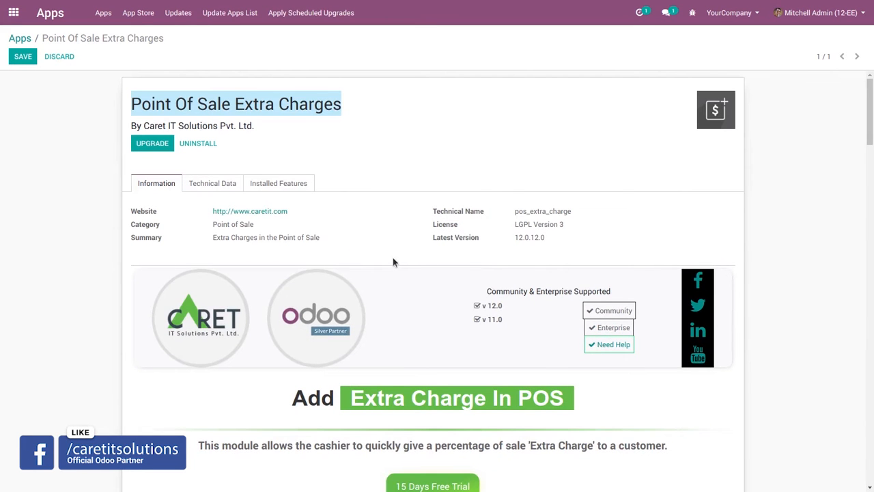
Step: Open the Point of Sale application and resume the Shop session
{"action": "scroll", "coordinate": [393, 261], "scroll_direction": "down", "scroll_amount": 1}
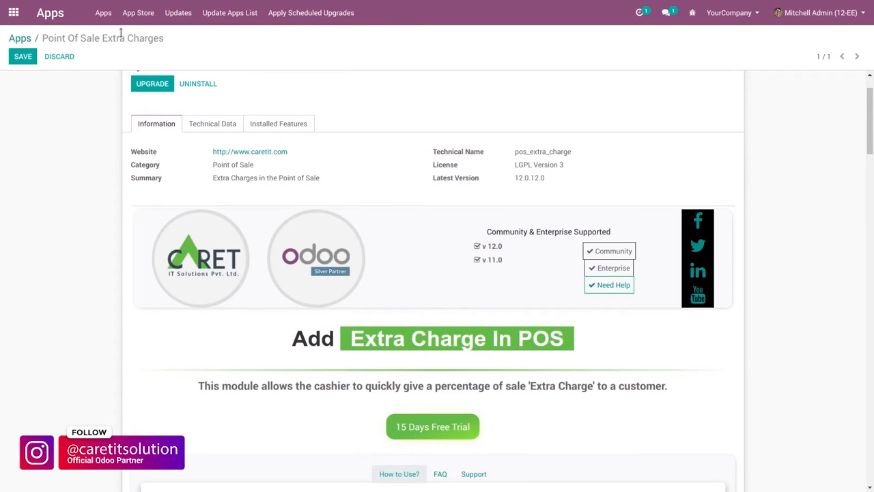
{"action": "left_click", "coordinate": [13, 11]}
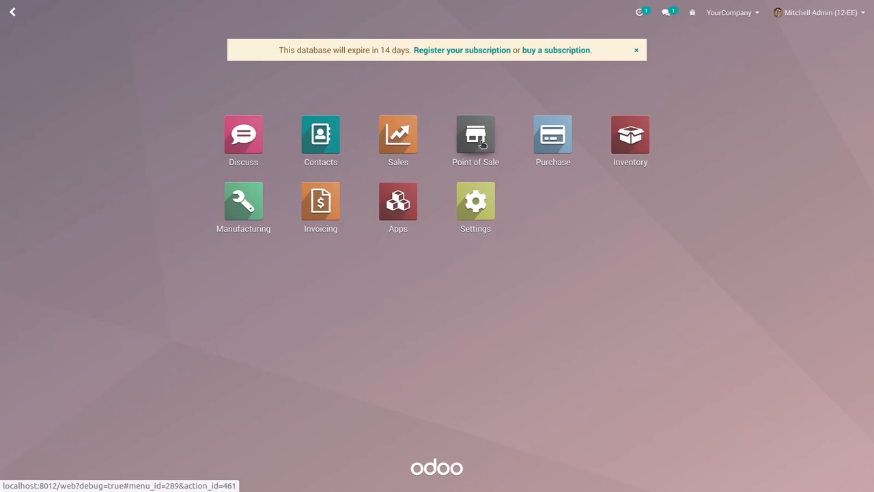
{"action": "left_click", "coordinate": [482, 142]}
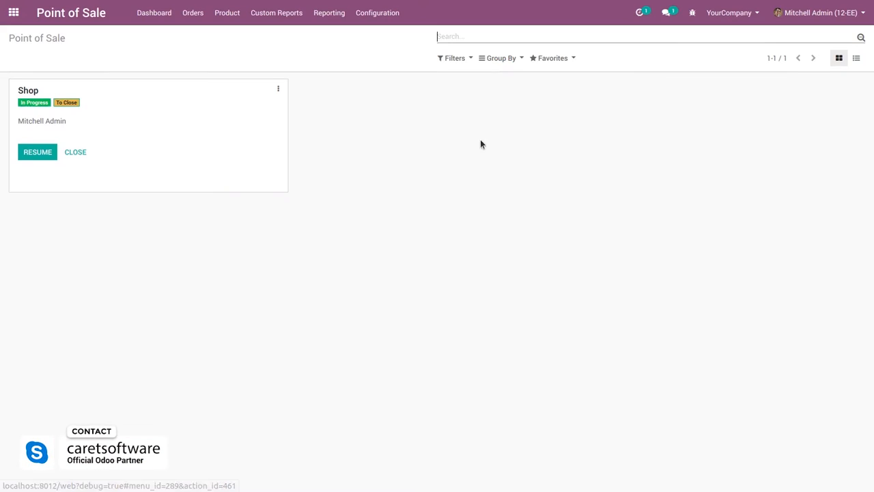
{"action": "left_click", "coordinate": [33, 157]}
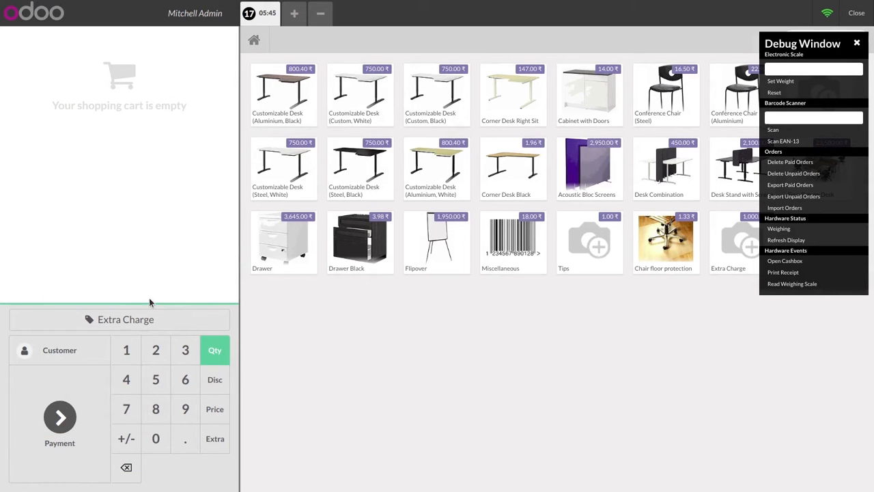
{"action": "left_click", "coordinate": [106, 322]}
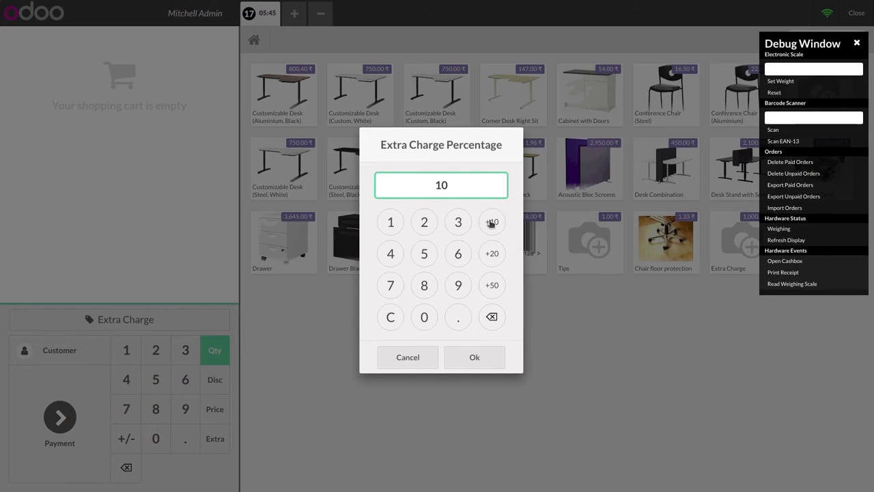
{"action": "left_click", "coordinate": [490, 226]}
{"action": "left_click", "coordinate": [407, 357]}
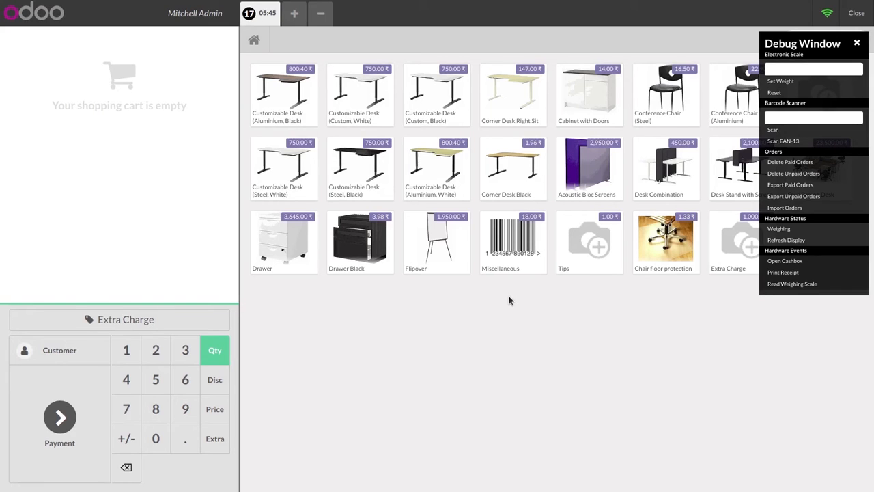
Step: Add one Acoustic Bloc Screens to the order and apply a 10% extra charge
{"action": "left_click", "coordinate": [605, 172]}
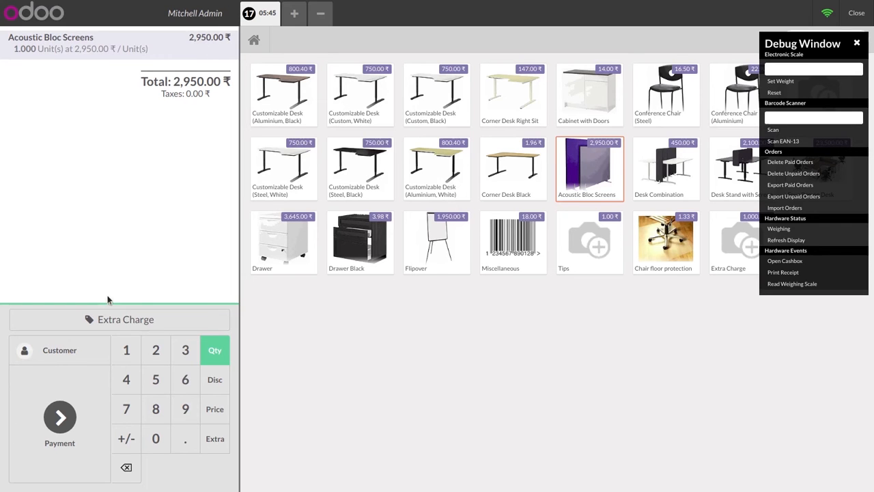
{"action": "left_click", "coordinate": [114, 320]}
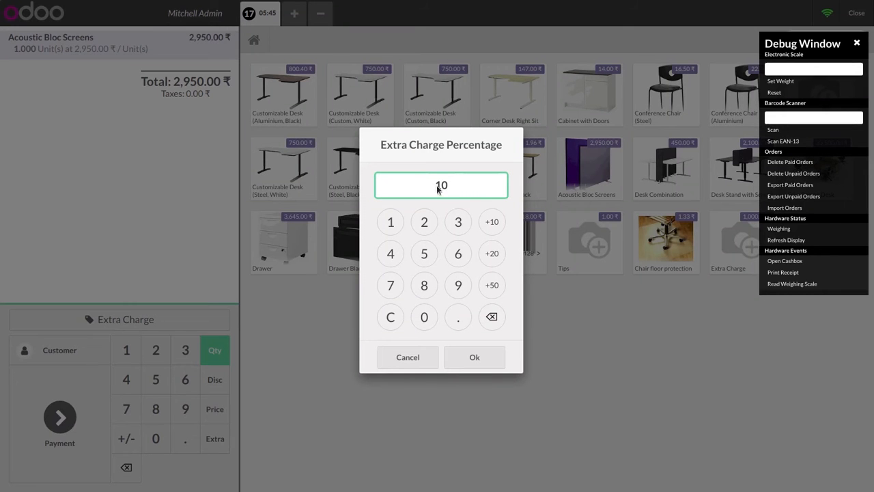
{"action": "left_click", "coordinate": [473, 351]}
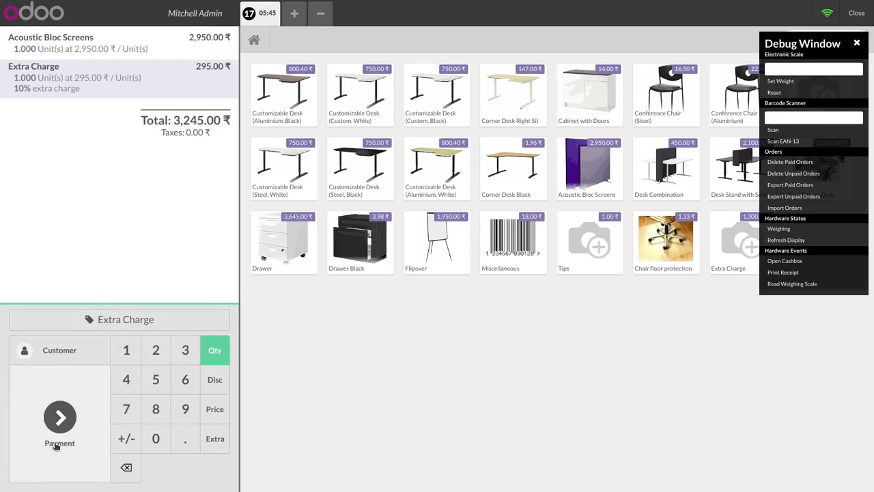
Step: Settle the order with a validated cash payment of 3,245.00 and start the next order
{"action": "left_click", "coordinate": [58, 441]}
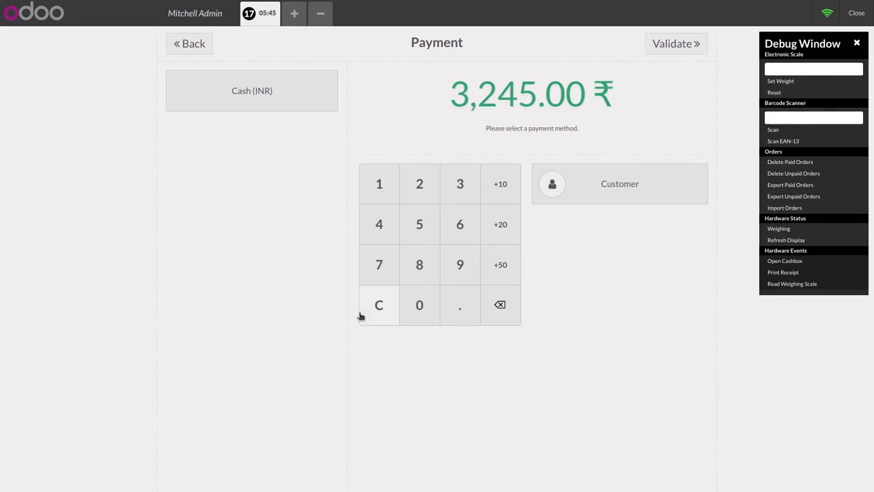
{"action": "left_click", "coordinate": [450, 198]}
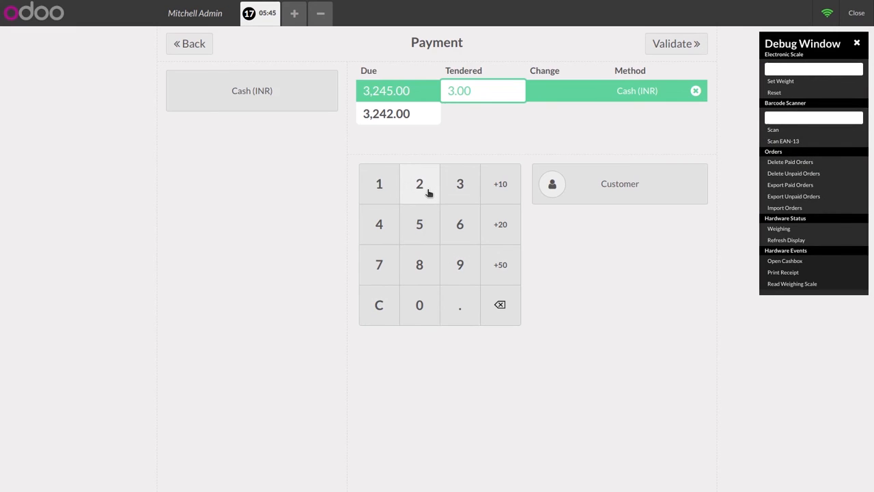
{"action": "left_click", "coordinate": [429, 194]}
{"action": "left_click", "coordinate": [387, 218]}
{"action": "left_click", "coordinate": [418, 223]}
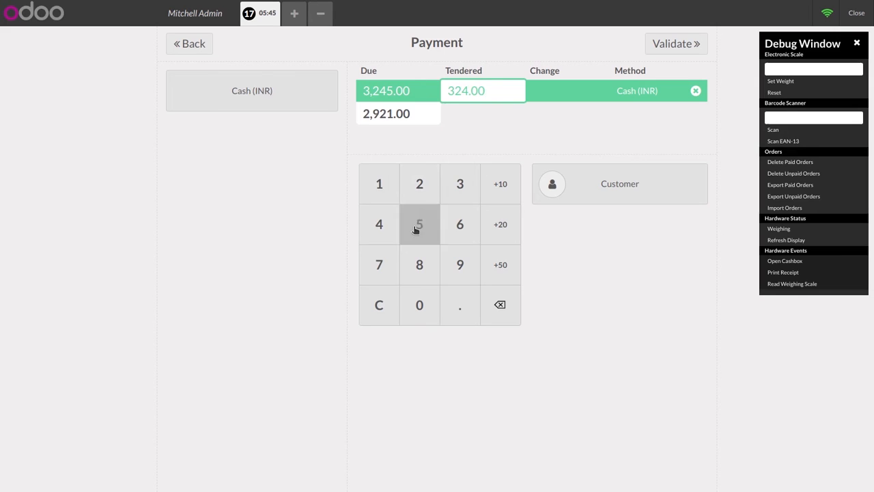
{"action": "left_click", "coordinate": [683, 50]}
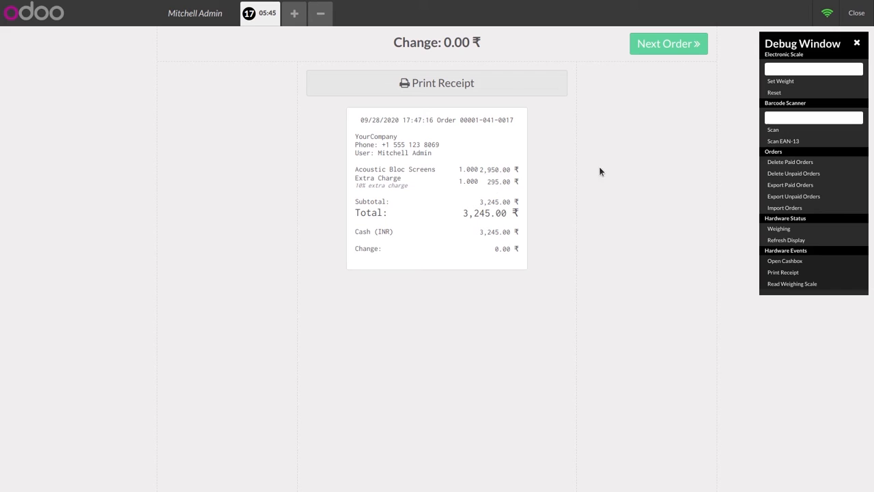
{"action": "left_click", "coordinate": [669, 44]}
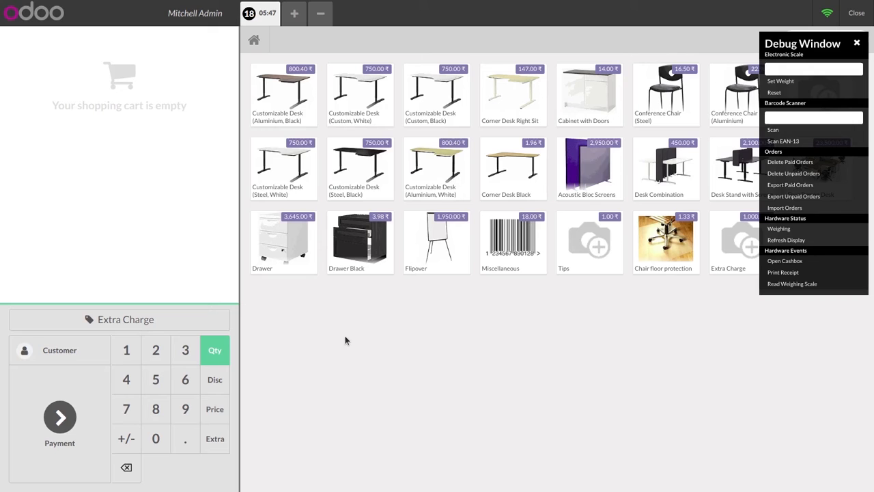
Step: Add one Flipover to the order and apply a 20% extra charge
{"action": "left_click", "coordinate": [449, 239]}
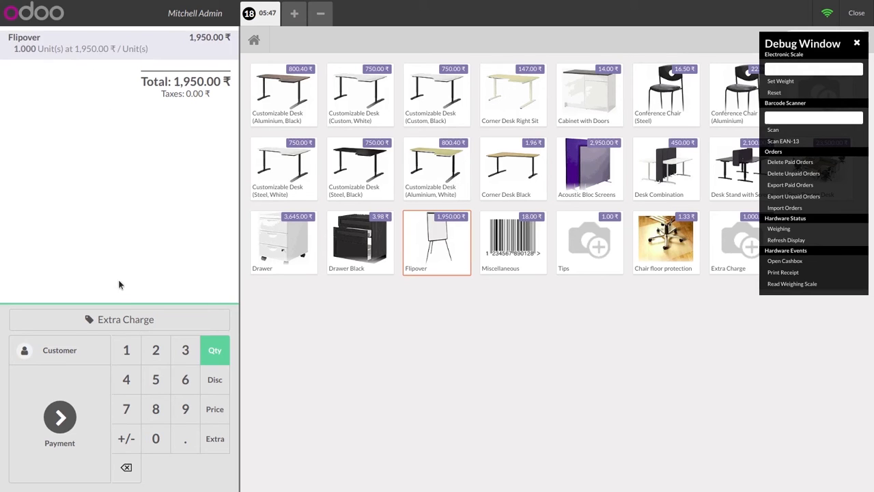
{"action": "left_click", "coordinate": [113, 316]}
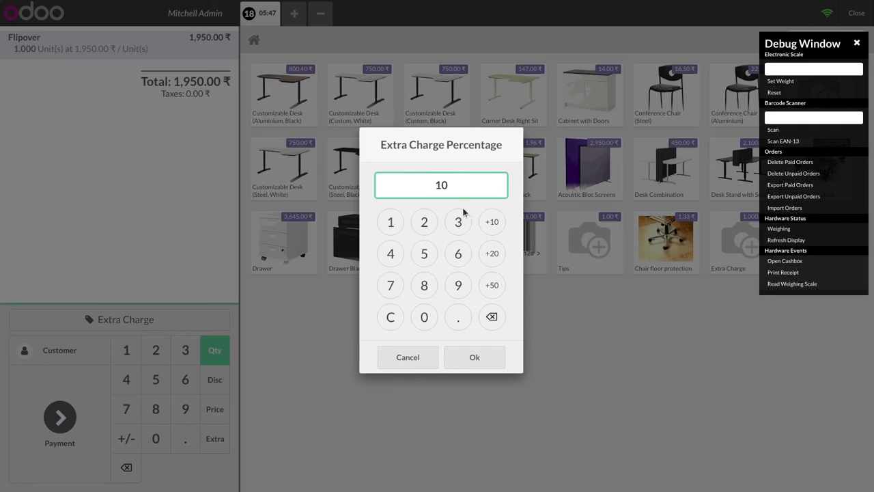
{"action": "left_click", "coordinate": [495, 227]}
{"action": "left_click", "coordinate": [471, 357]}
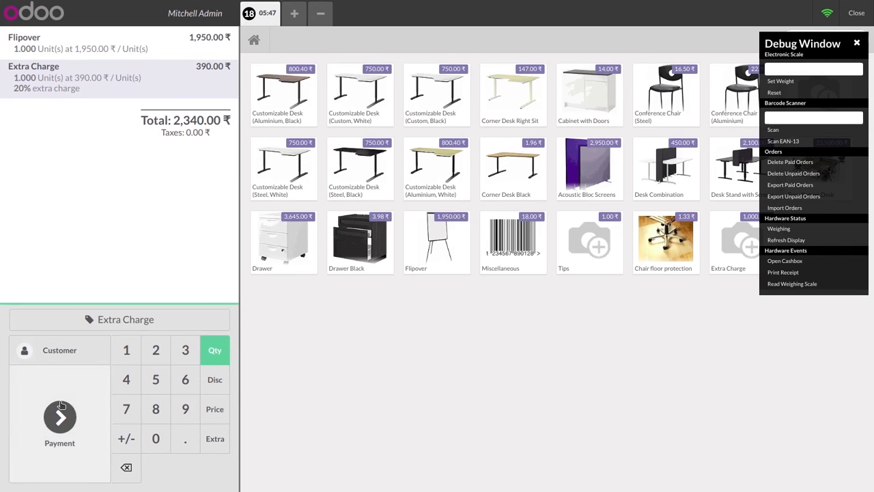
Step: Settle the Flipover order with a validated cash payment of 2,340.00 and start the next order
{"action": "left_click", "coordinate": [62, 407]}
{"action": "left_click", "coordinate": [417, 184]}
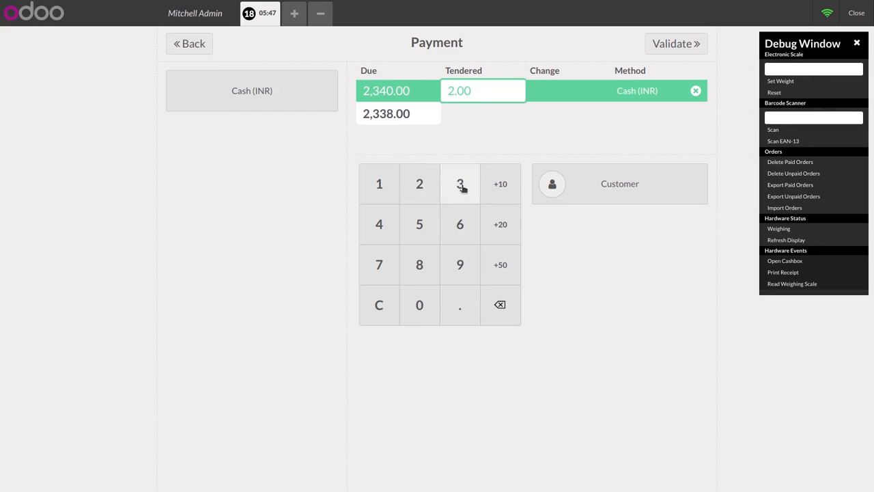
{"action": "left_click", "coordinate": [460, 185]}
{"action": "left_click", "coordinate": [381, 226]}
{"action": "left_click", "coordinate": [417, 305]}
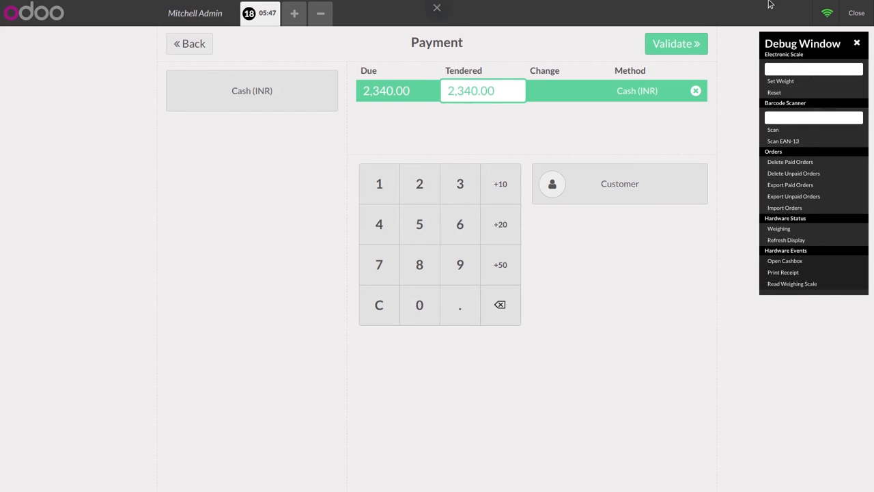
{"action": "left_click", "coordinate": [676, 40]}
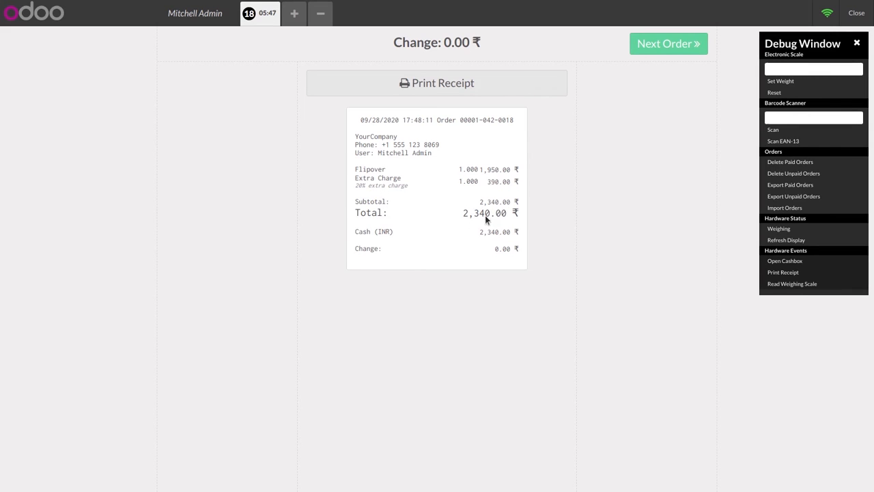
{"action": "left_click", "coordinate": [688, 47]}
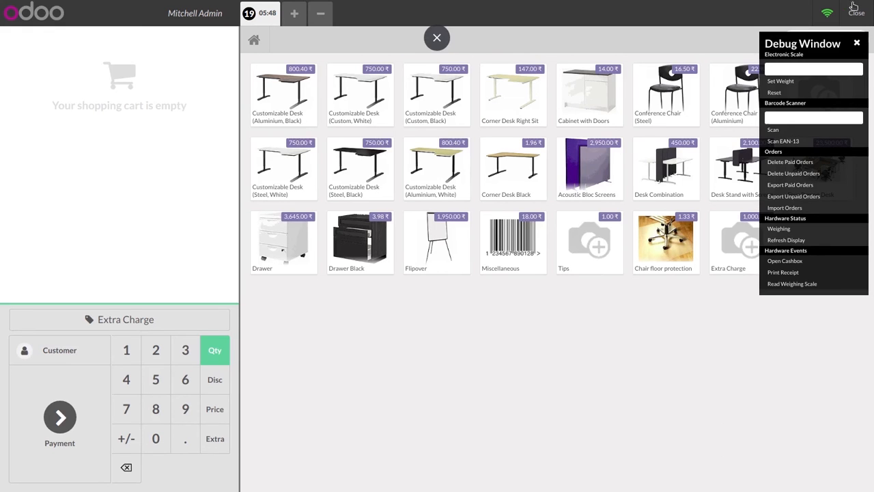
Step: Leave the register and disable Order Extra Charge in the Shop point of sale configuration, saving the change
{"action": "left_click", "coordinate": [853, 14]}
{"action": "left_click", "coordinate": [853, 13]}
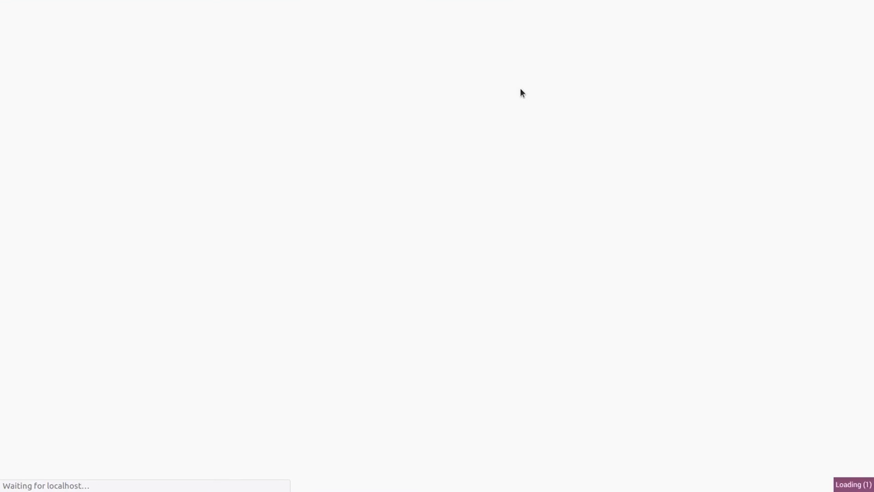
{"action": "left_click", "coordinate": [380, 17]}
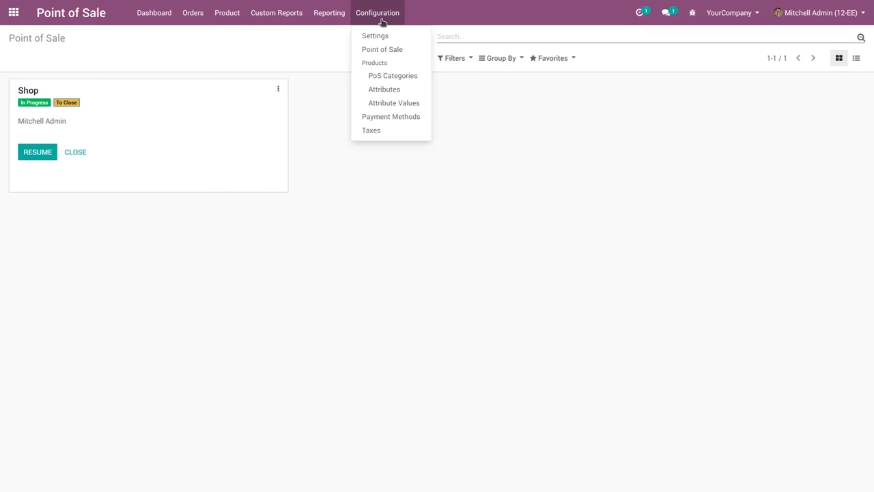
{"action": "left_click", "coordinate": [379, 45]}
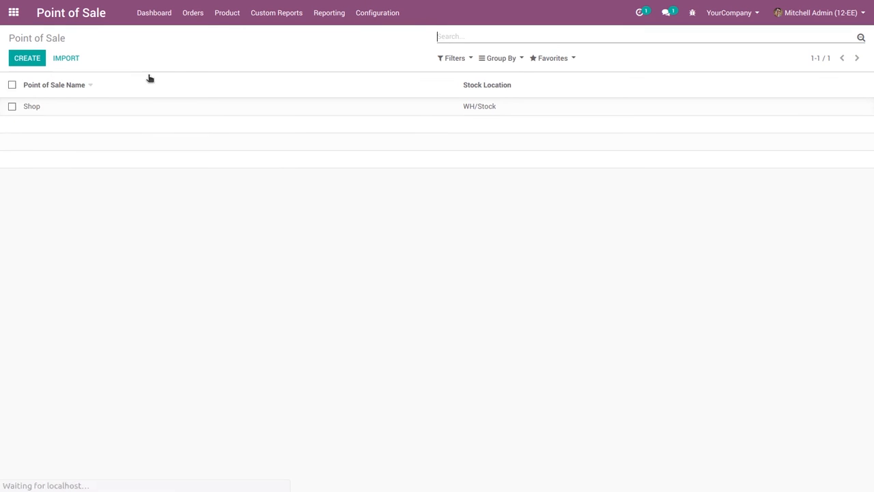
{"action": "left_click", "coordinate": [32, 107]}
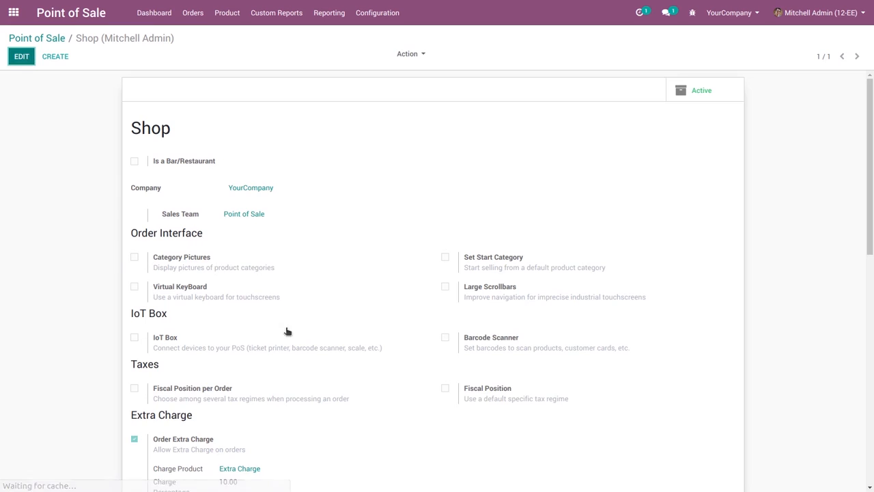
{"action": "key", "text": "alt+a"}
{"action": "scroll", "coordinate": [286, 331], "scroll_direction": "down", "scroll_amount": 5}
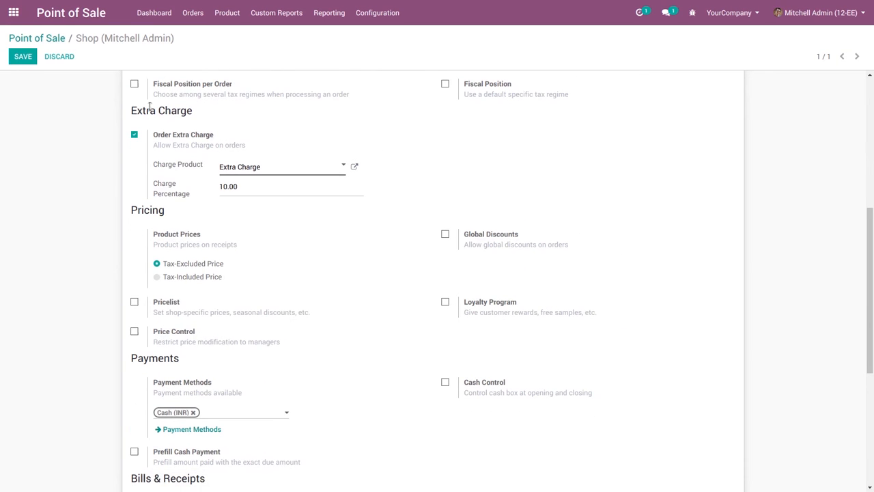
{"action": "left_click", "coordinate": [135, 138]}
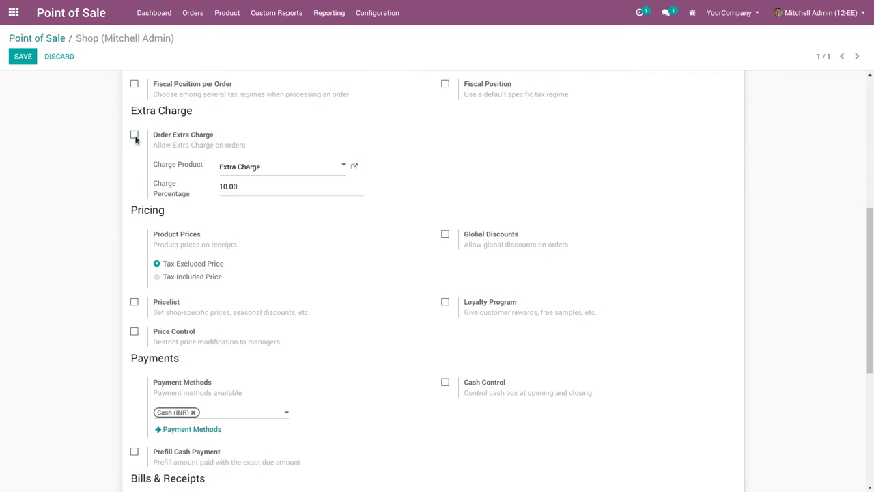
{"action": "left_click", "coordinate": [23, 57]}
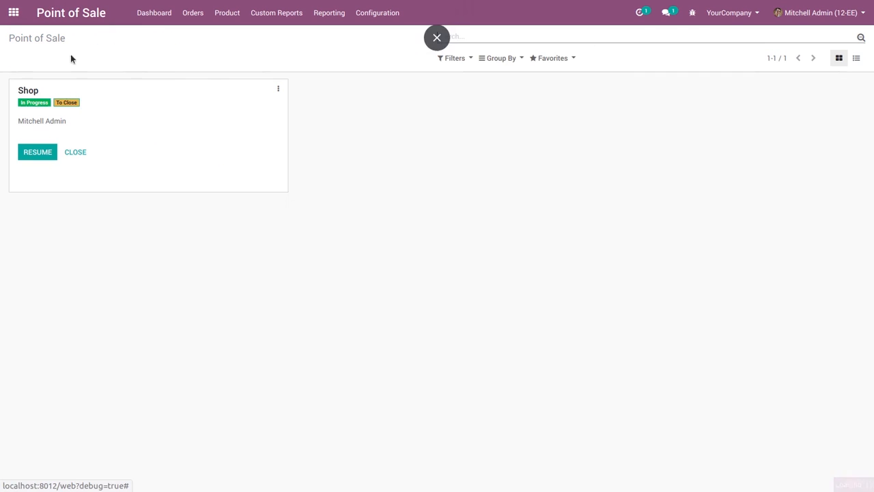
Step: Resume the Shop session to check the register without extra charges, add one Flipover to the order and leave the register
{"action": "left_click", "coordinate": [28, 159]}
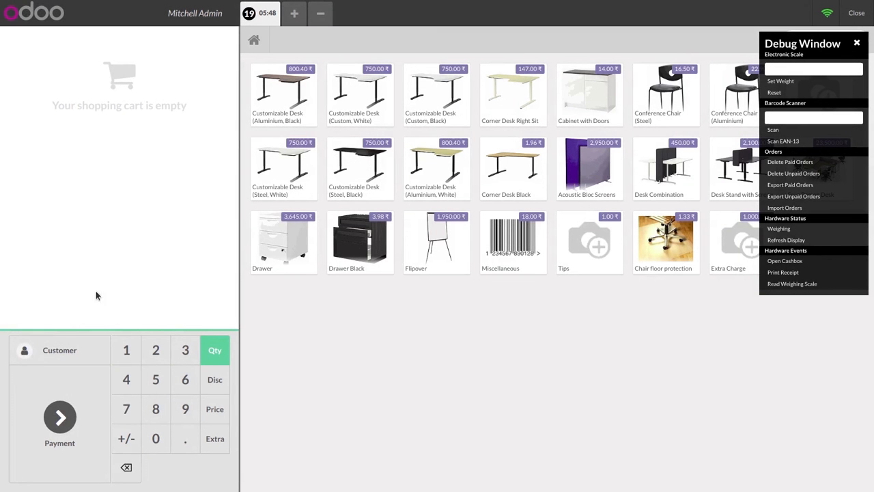
{"action": "left_click", "coordinate": [427, 253]}
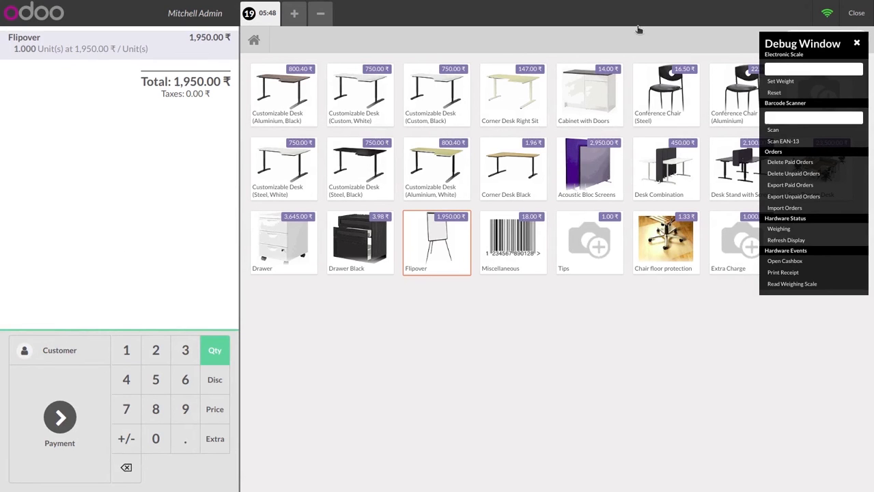
{"action": "left_click", "coordinate": [853, 11]}
{"action": "left_click", "coordinate": [852, 8]}
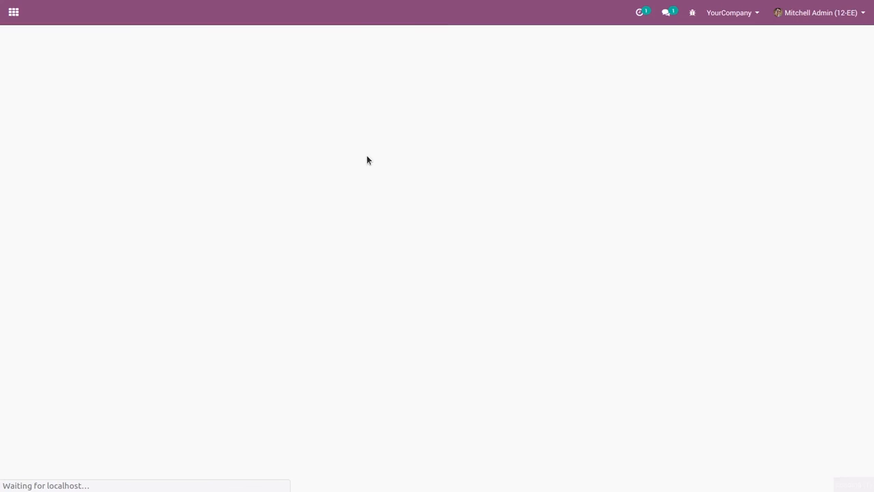
Step: Enable Order Extra Charge in the Shop point of sale configuration with a charge percentage of 5.00 and save it
{"action": "left_click", "coordinate": [377, 14]}
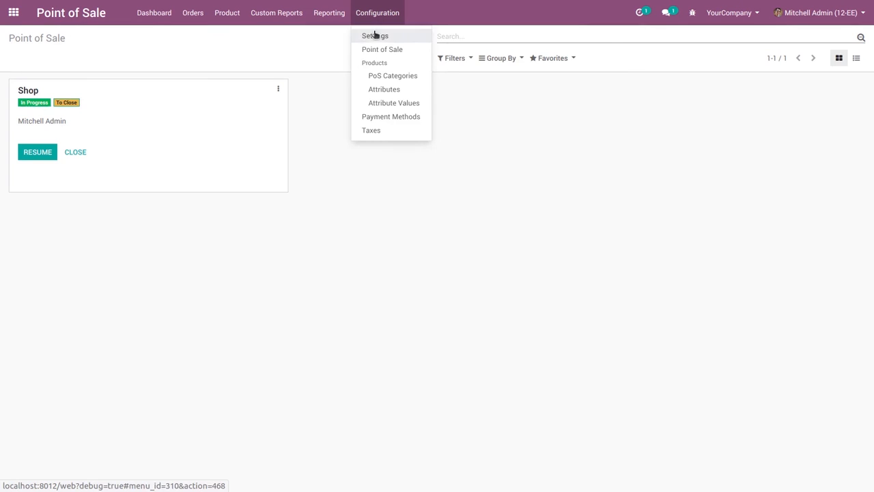
{"action": "left_click", "coordinate": [377, 47]}
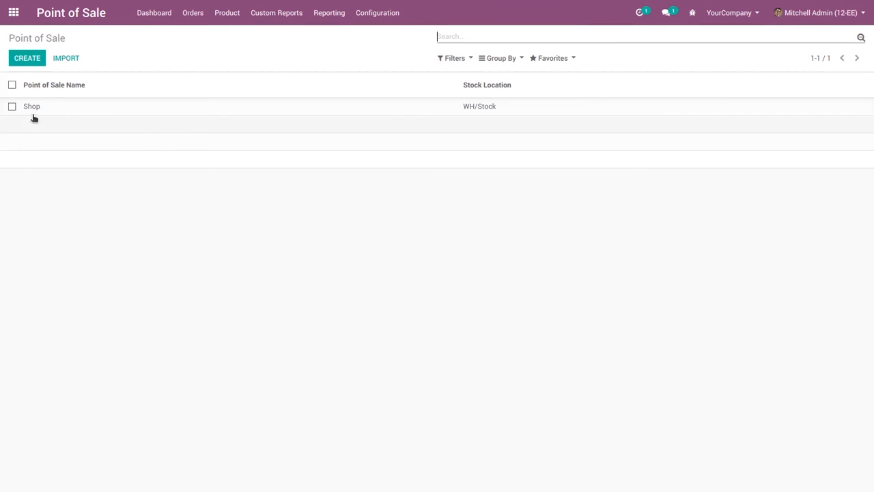
{"action": "left_click", "coordinate": [32, 108]}
{"action": "scroll", "coordinate": [157, 295], "scroll_direction": "down", "scroll_amount": 8}
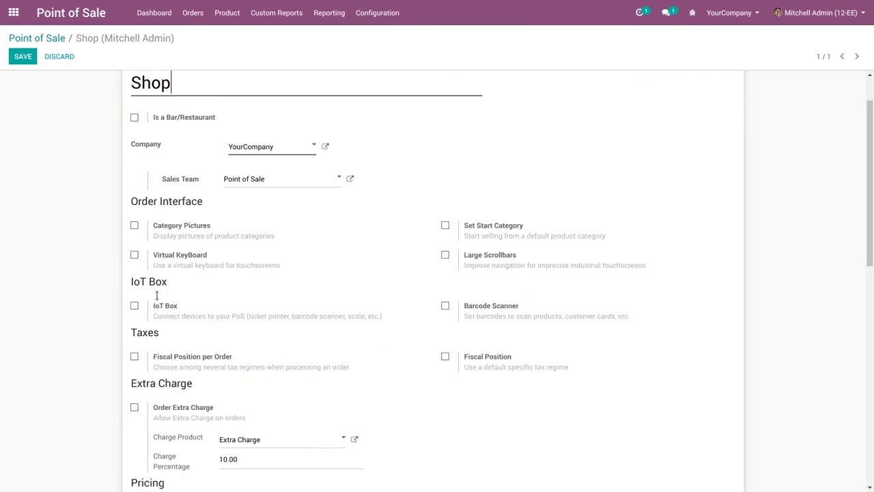
{"action": "scroll", "coordinate": [157, 295], "scroll_direction": "up", "scroll_amount": 2}
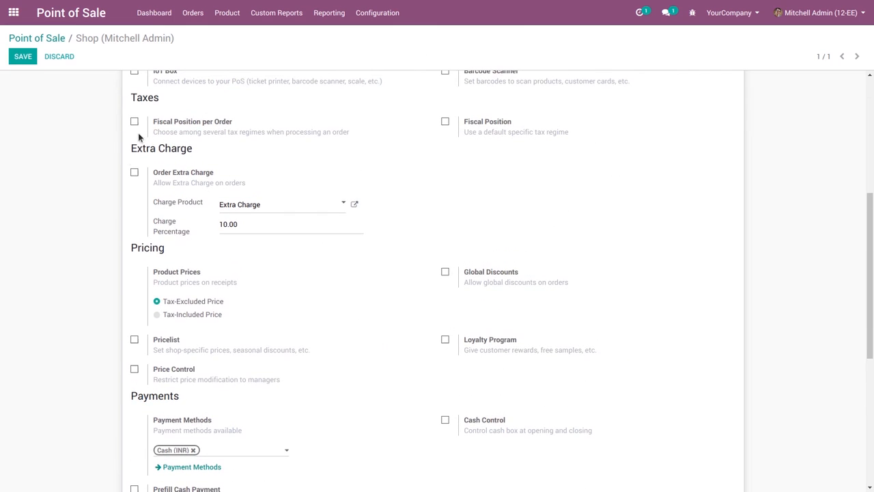
{"action": "left_click", "coordinate": [134, 173]}
{"action": "left_click", "coordinate": [228, 223]}
{"action": "left_click", "coordinate": [32, 63]}
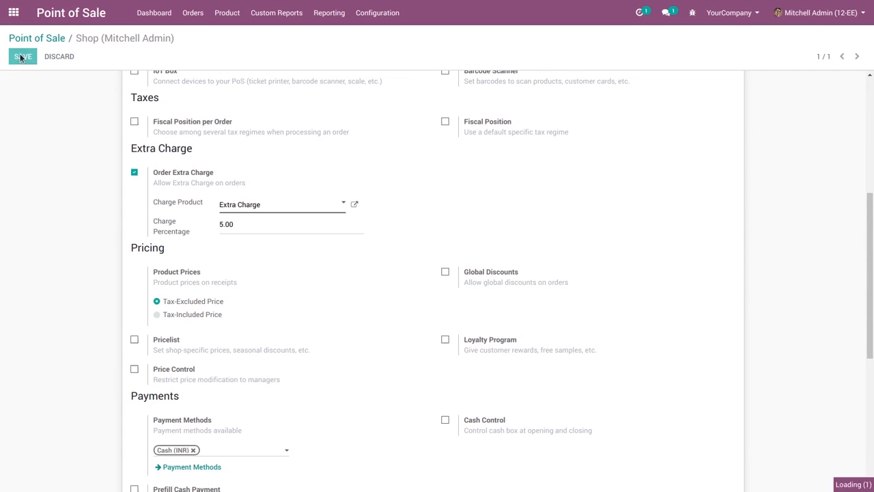
Step: Resume the Shop session and try to apply a 5% extra charge to the existing Flipover order
{"action": "left_click", "coordinate": [65, 15]}
{"action": "left_click", "coordinate": [31, 153]}
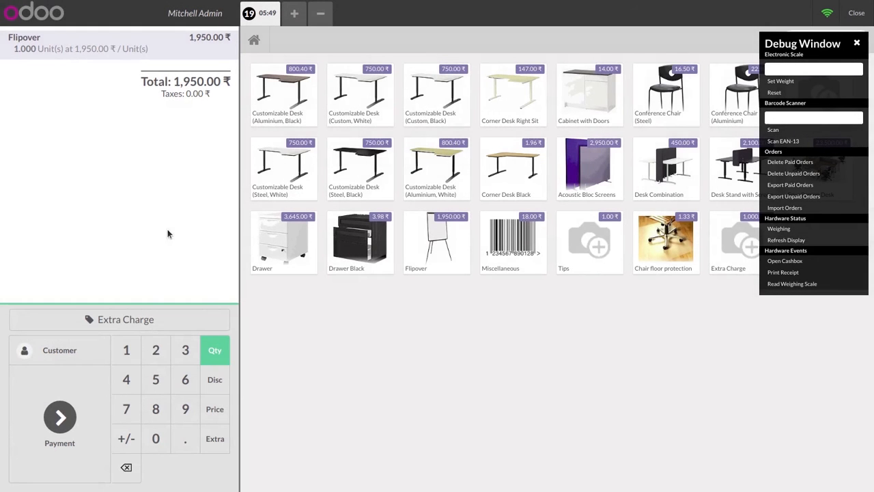
{"action": "left_click", "coordinate": [118, 316]}
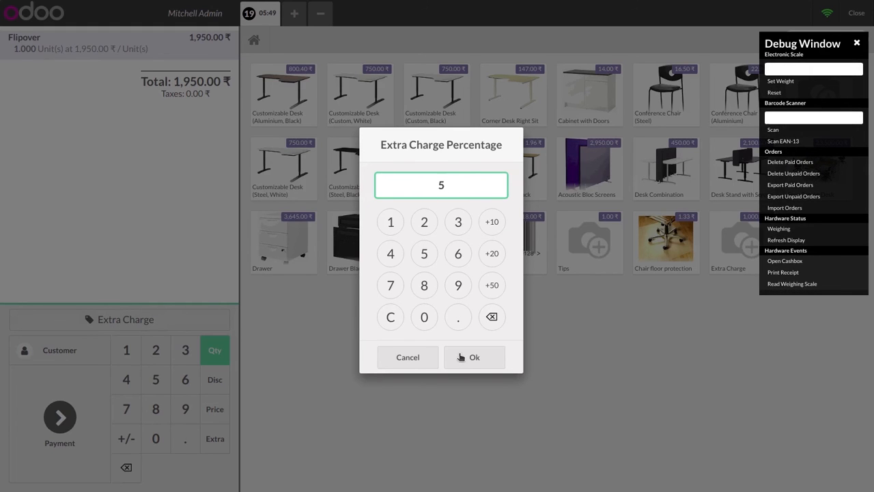
{"action": "left_click", "coordinate": [473, 357]}
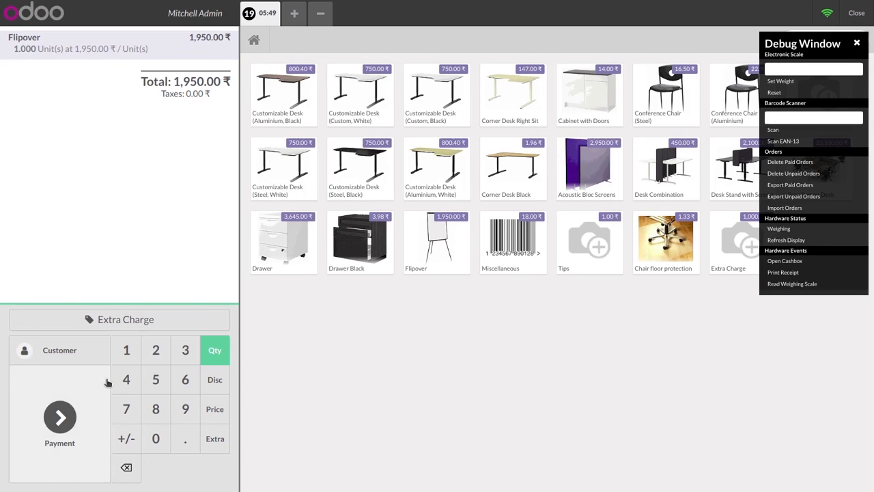
Step: Reload the register and try the 5% extra charge on the existing Flipover order again
{"action": "key", "text": "F5"}
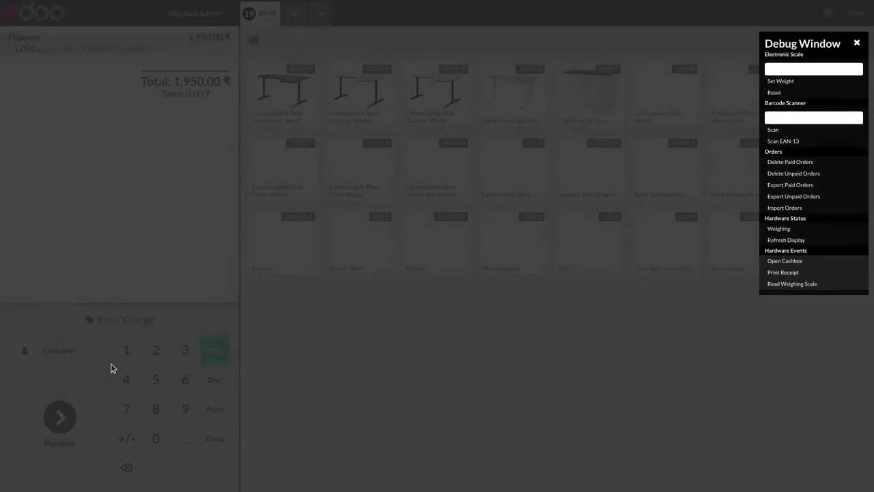
{"action": "left_click", "coordinate": [129, 319]}
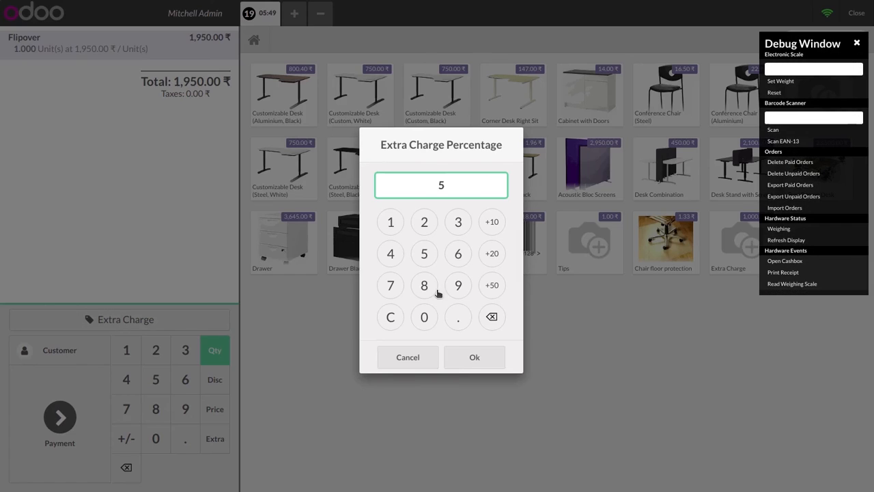
{"action": "left_click", "coordinate": [463, 360]}
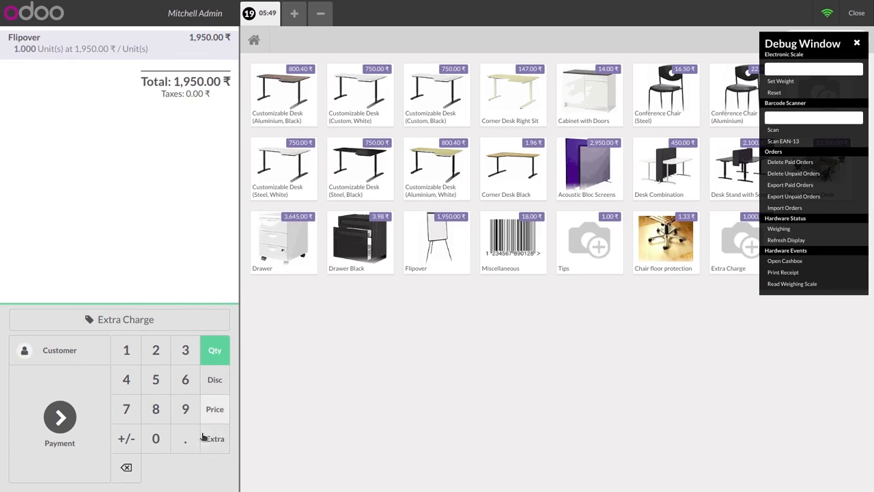
Step: Replace the order's Flipover line with a newly added Flipover carrying a 5% extra charge, and dismiss the Debug Window
{"action": "left_click", "coordinate": [126, 467]}
{"action": "left_click", "coordinate": [126, 467]}
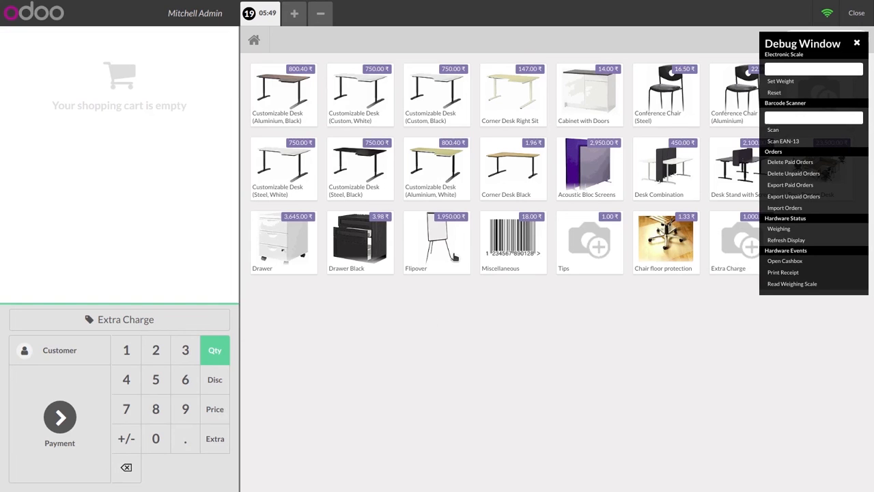
{"action": "left_click", "coordinate": [454, 257]}
{"action": "left_click", "coordinate": [154, 321]}
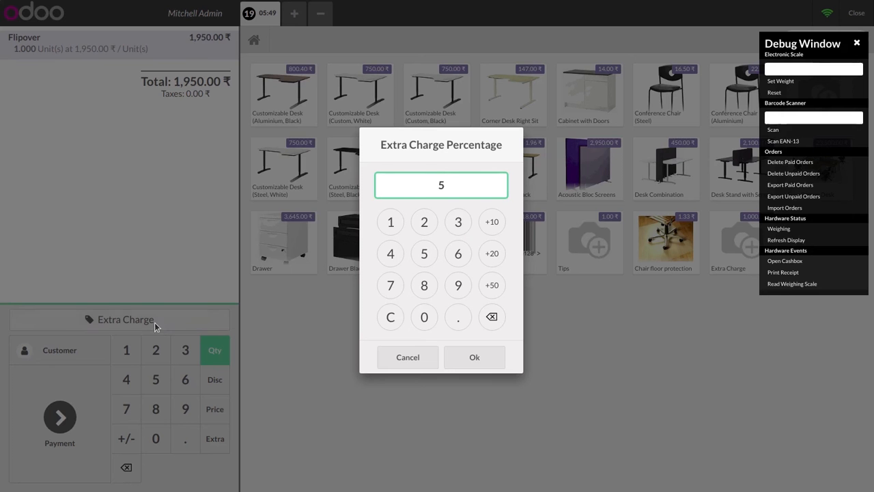
{"action": "left_click", "coordinate": [481, 360]}
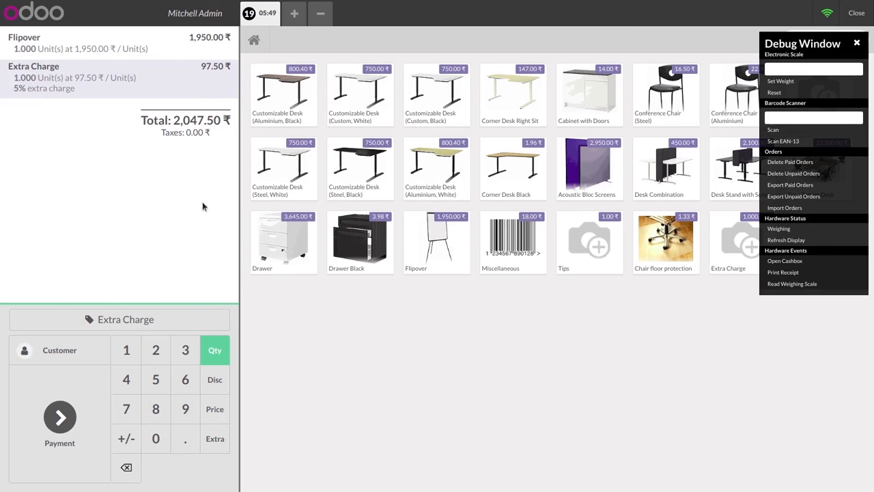
{"action": "left_click", "coordinate": [856, 41]}
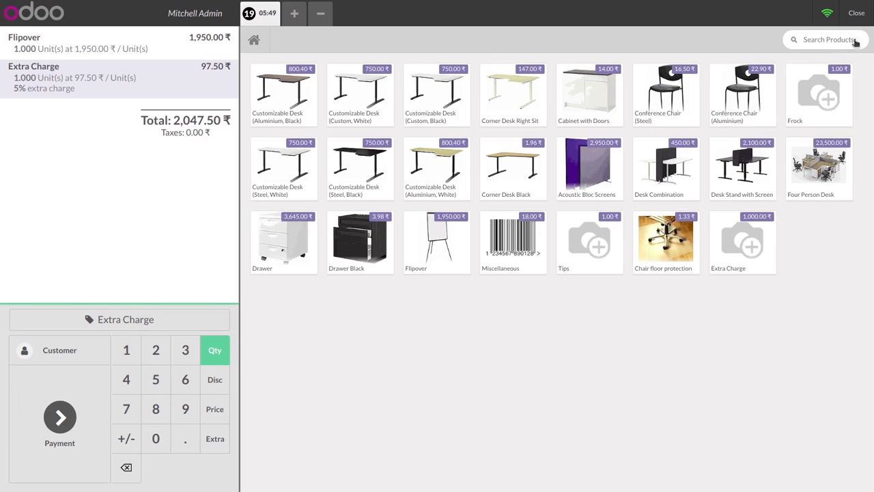